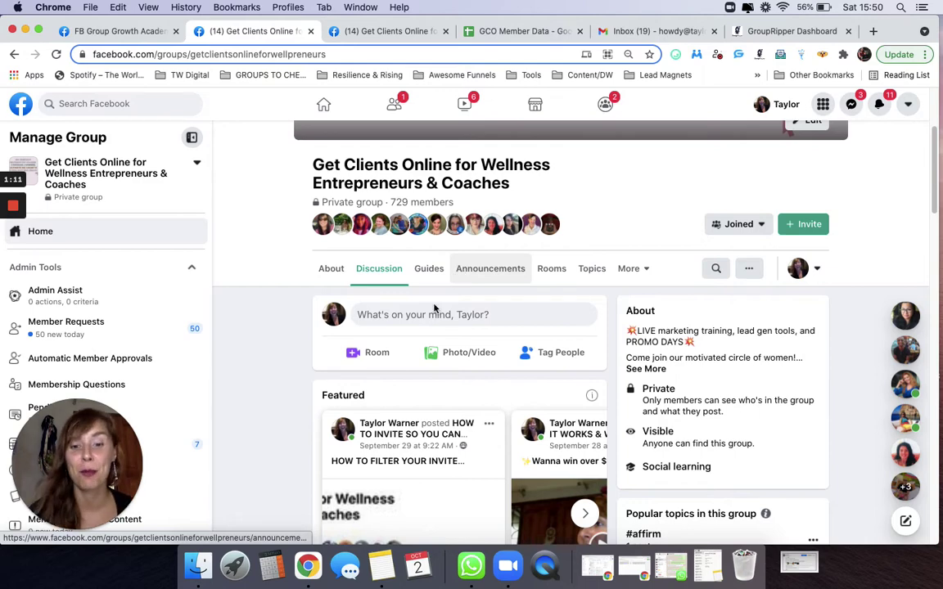
- Quit WhatsApp
{"action": "right_click", "coordinate": [472, 570]}
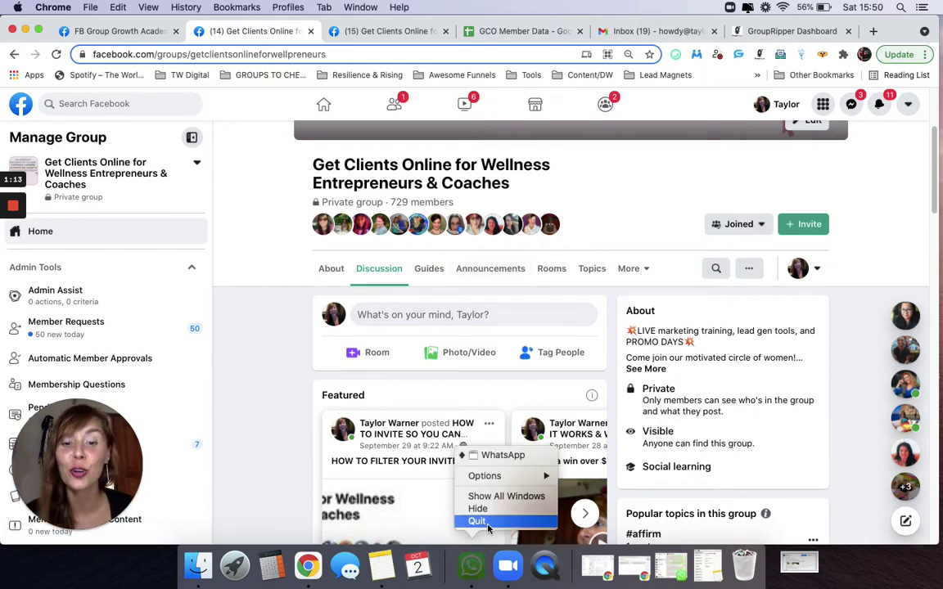
{"action": "left_click", "coordinate": [481, 521]}
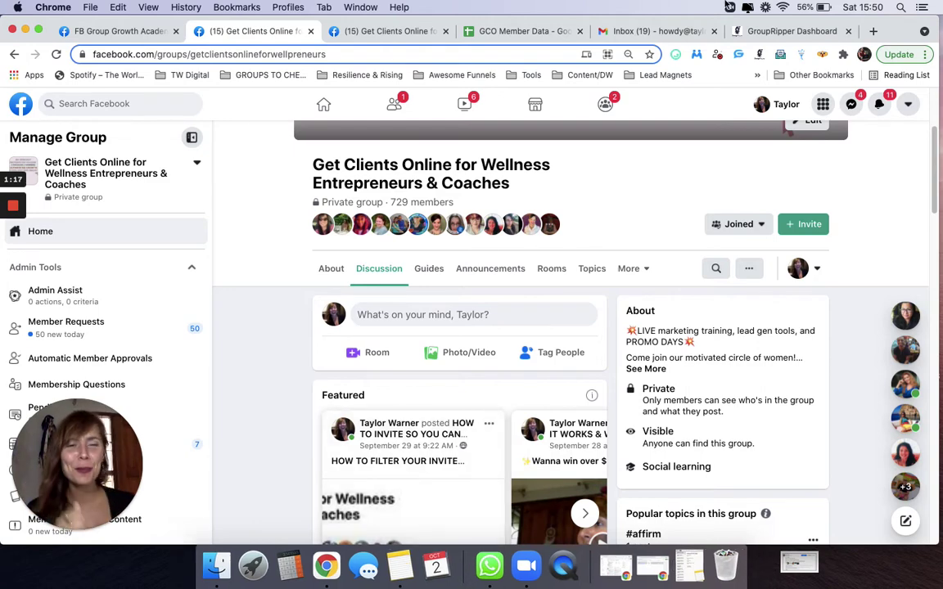
- Scan 30 posts of the Facebook group with the GroupRipper extension and show the collected data
{"action": "left_click", "coordinate": [760, 55]}
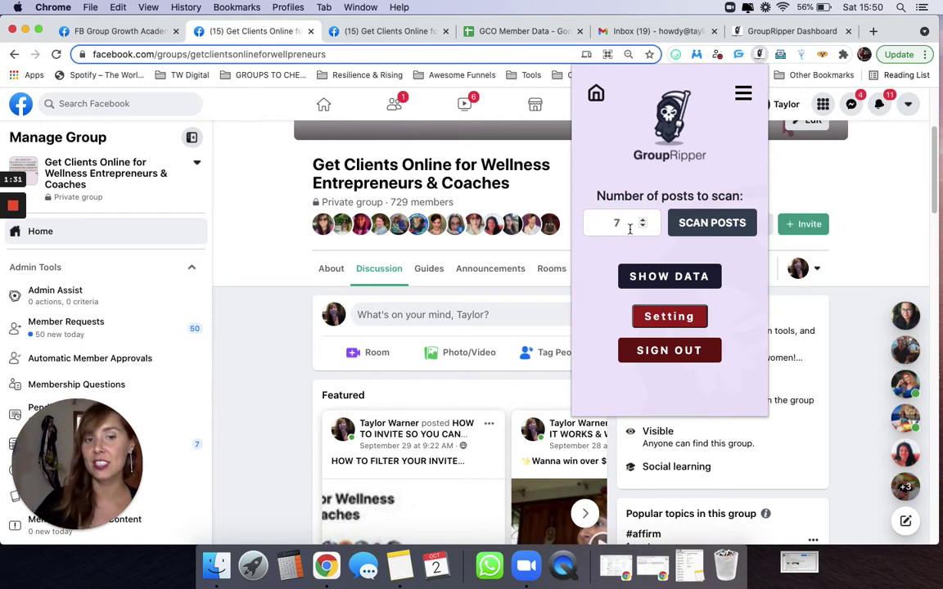
{"action": "left_click", "coordinate": [616, 222]}
{"action": "key", "text": "BackSpace"}
{"action": "type", "text": "30"}
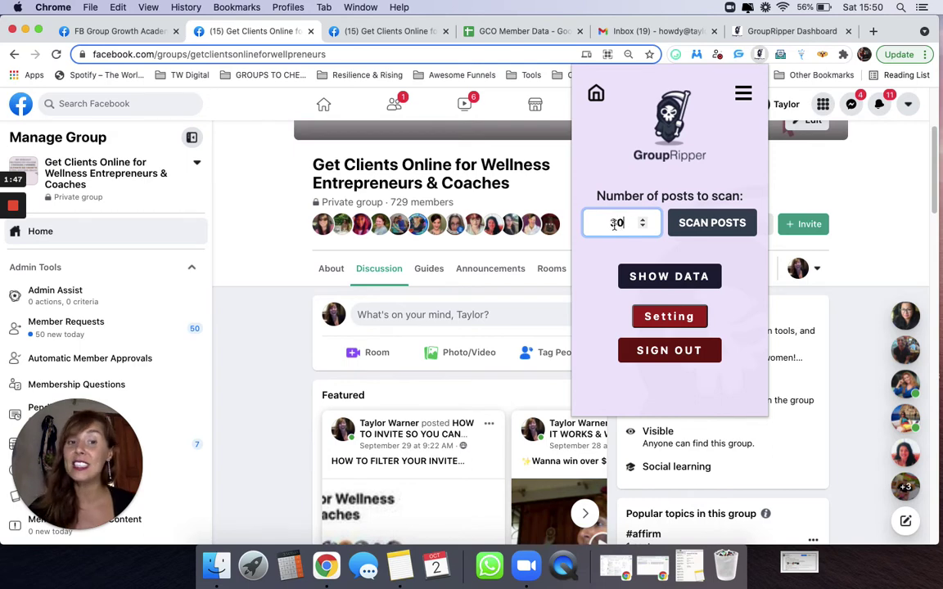
{"action": "left_click", "coordinate": [724, 225]}
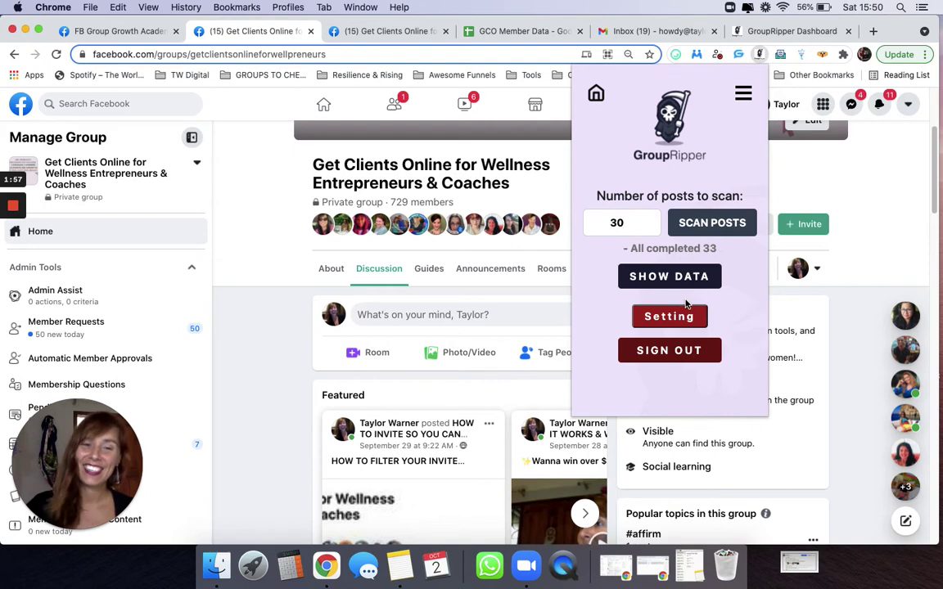
{"action": "left_click", "coordinate": [668, 275]}
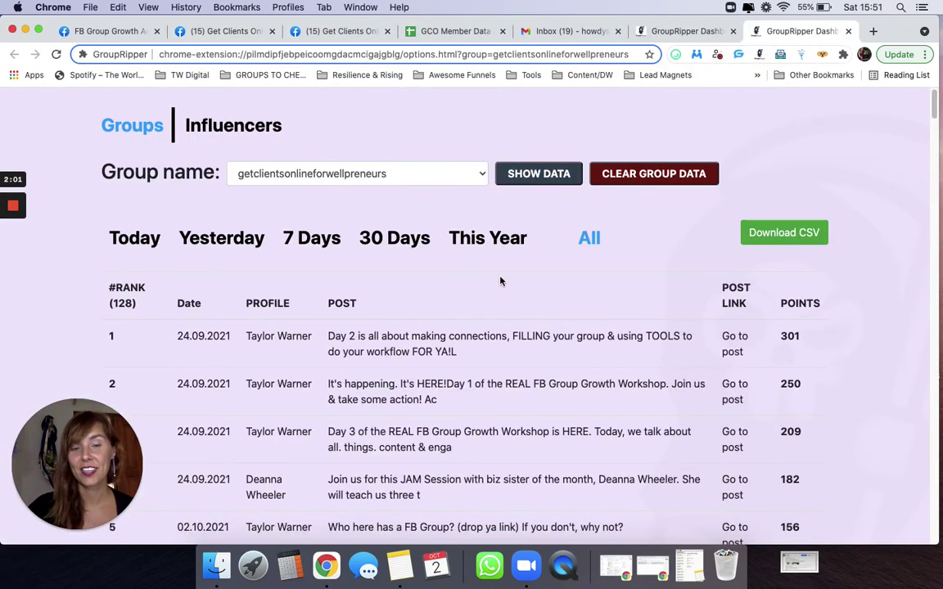
- Examine the group's ranked posts, comparing their dates, authors and points
{"action": "scroll", "coordinate": [584, 346], "scroll_direction": "down", "scroll_amount": 1}
{"action": "scroll", "coordinate": [356, 330], "scroll_direction": "down", "scroll_amount": 2}
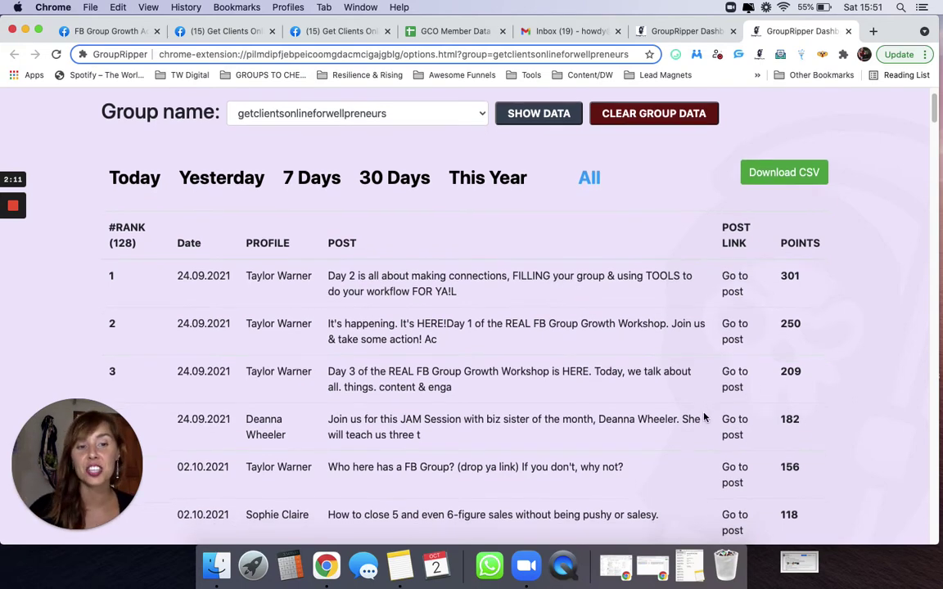
{"action": "scroll", "coordinate": [385, 195], "scroll_direction": "down", "scroll_amount": 2}
{"action": "scroll", "coordinate": [409, 344], "scroll_direction": "down", "scroll_amount": 5}
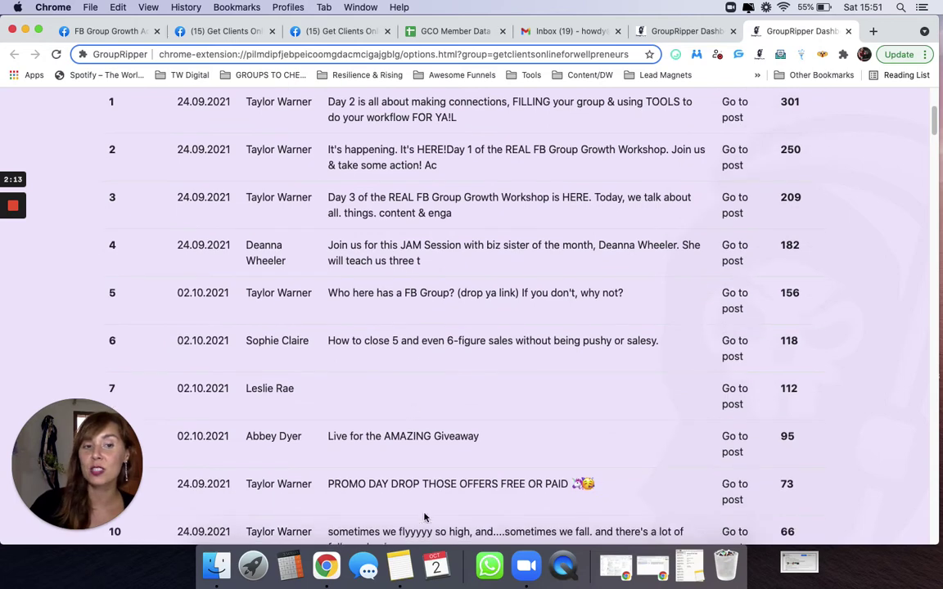
{"action": "scroll", "coordinate": [437, 452], "scroll_direction": "down", "scroll_amount": 4}
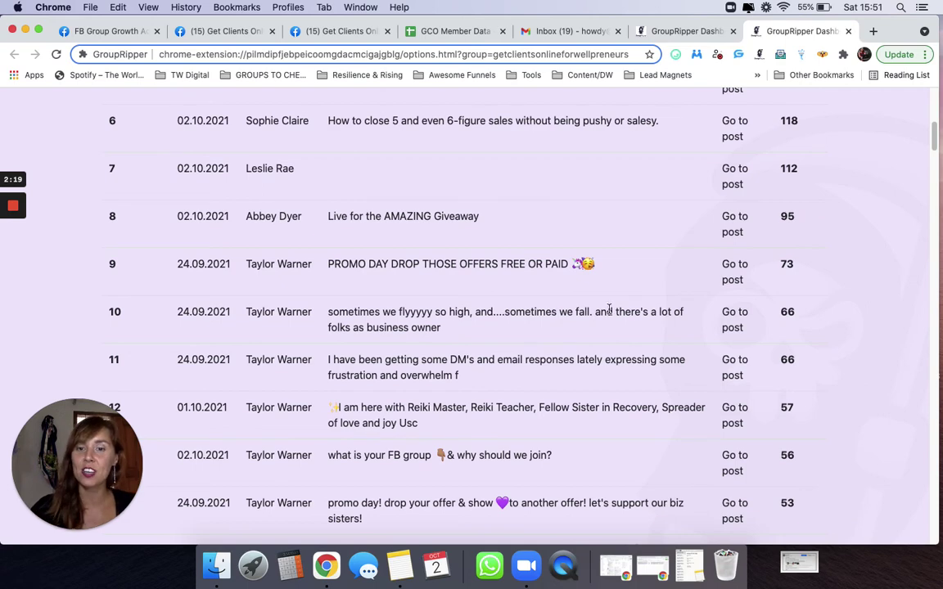
{"action": "scroll", "coordinate": [670, 311], "scroll_direction": "up", "scroll_amount": 1}
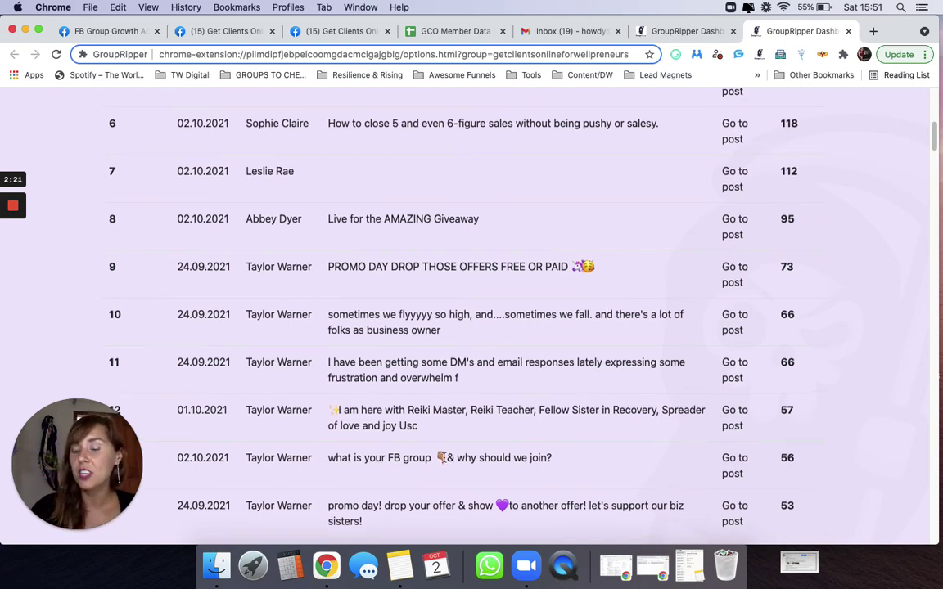
{"action": "scroll", "coordinate": [478, 457], "scroll_direction": "up", "scroll_amount": 1}
{"action": "scroll", "coordinate": [478, 456], "scroll_direction": "up", "scroll_amount": 7}
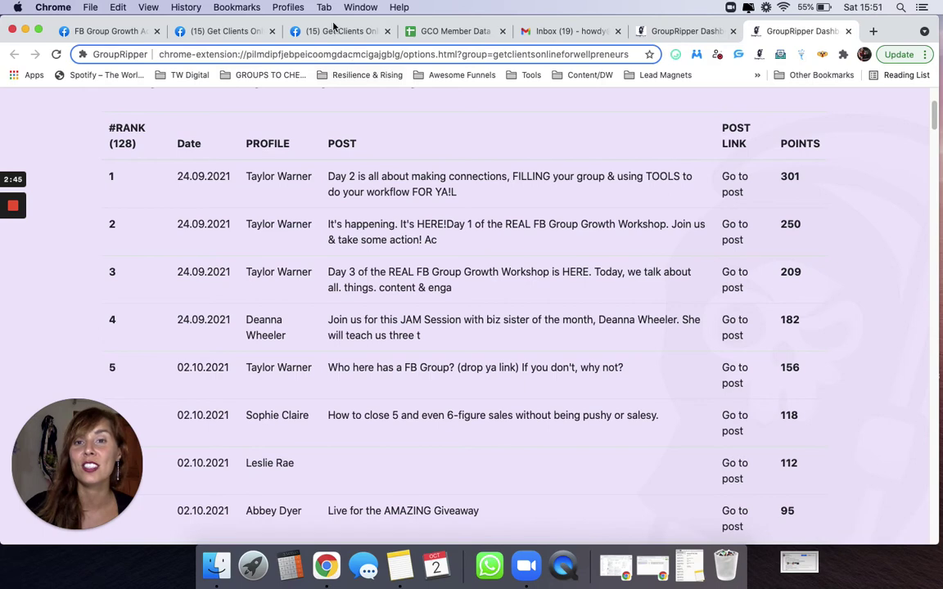
- Return to the group's discussion feed and examine the score beside each post, including the giveaway leaderboard, emoji business and Reiki interview posts
{"action": "left_click", "coordinate": [239, 32]}
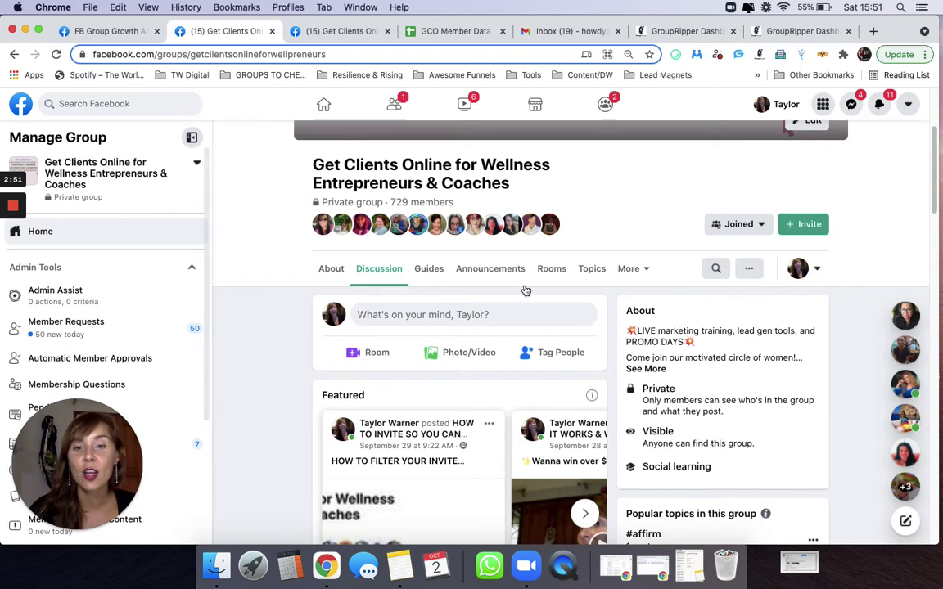
{"action": "scroll", "coordinate": [491, 270], "scroll_direction": "down", "scroll_amount": 2}
{"action": "scroll", "coordinate": [531, 371], "scroll_direction": "down", "scroll_amount": 2}
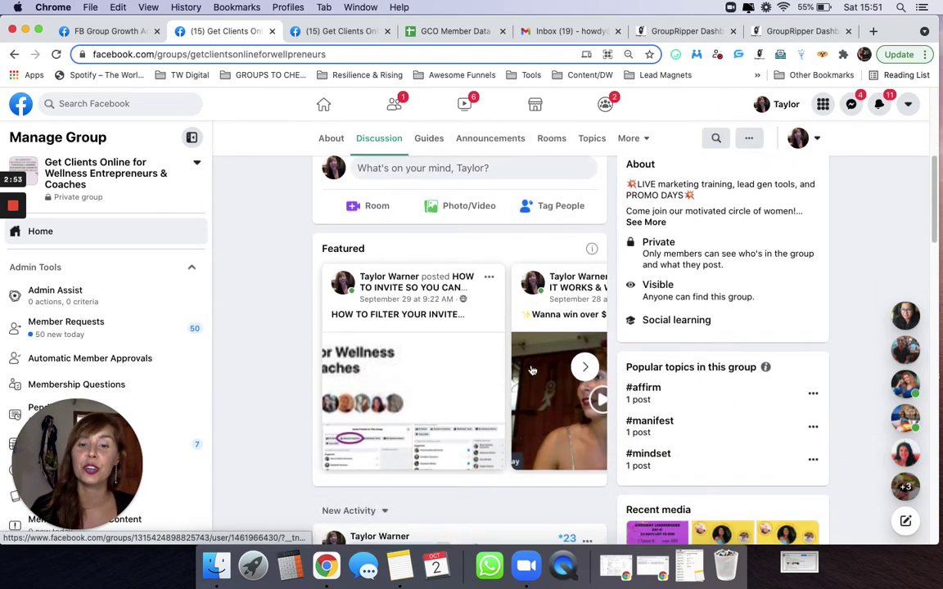
{"action": "scroll", "coordinate": [532, 371], "scroll_direction": "down", "scroll_amount": 6}
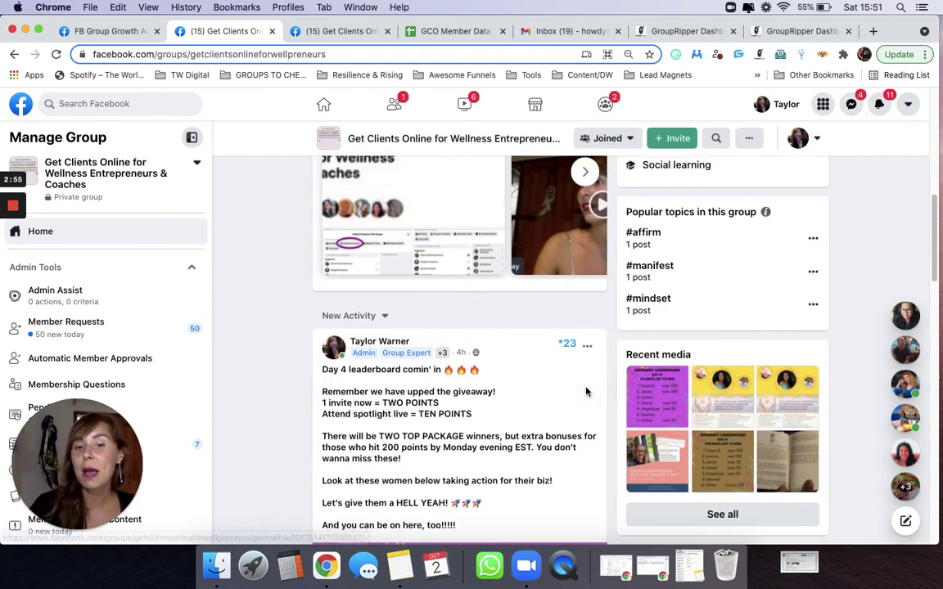
{"action": "scroll", "coordinate": [586, 392], "scroll_direction": "down", "scroll_amount": 2}
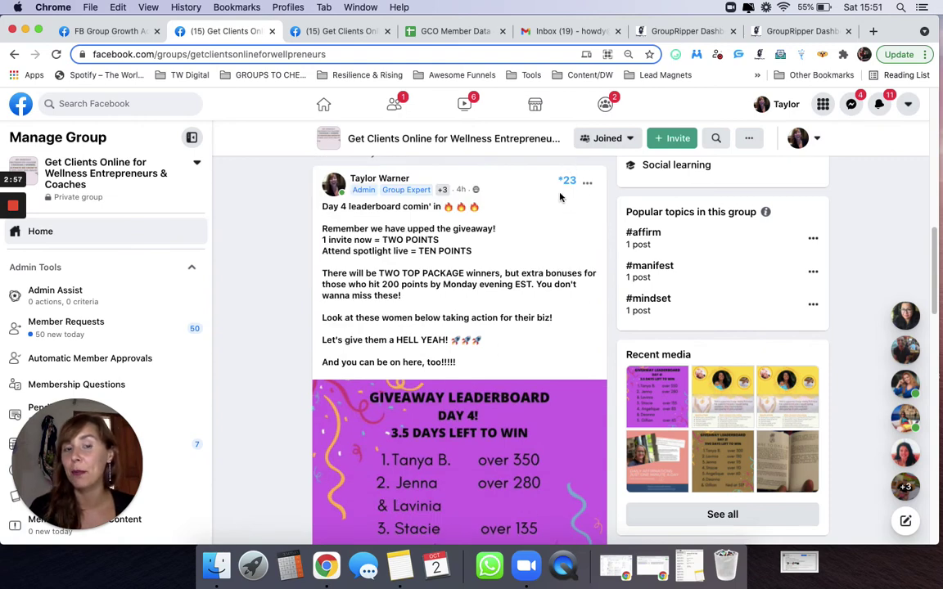
{"action": "scroll", "coordinate": [536, 376], "scroll_direction": "down", "scroll_amount": 4}
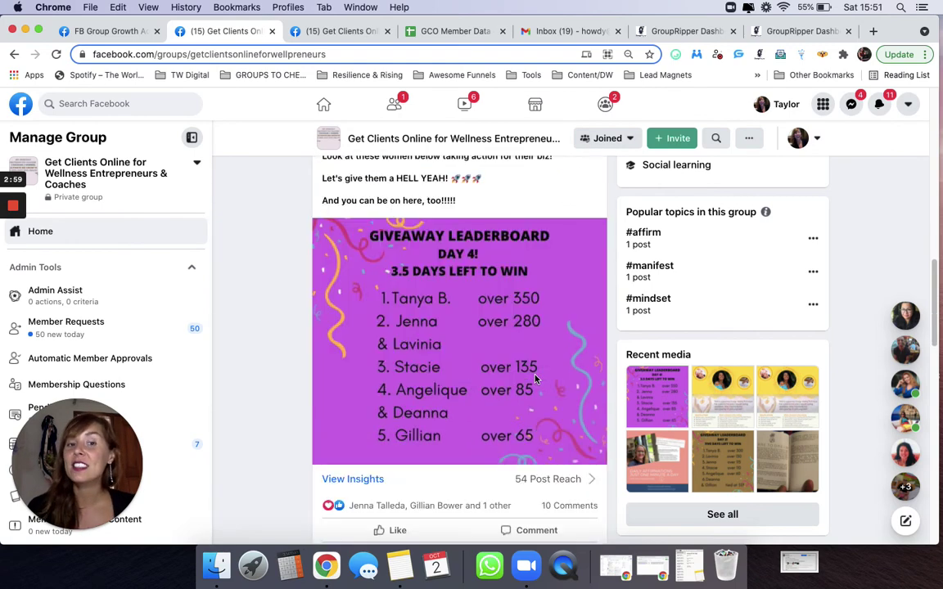
{"action": "scroll", "coordinate": [534, 381], "scroll_direction": "down", "scroll_amount": 20}
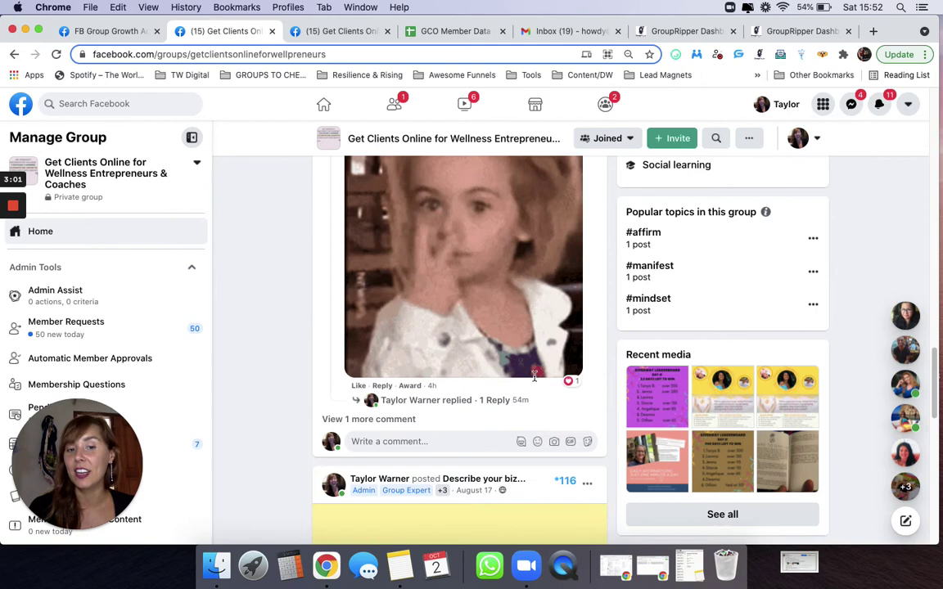
{"action": "scroll", "coordinate": [535, 381], "scroll_direction": "down", "scroll_amount": 6}
{"action": "scroll", "coordinate": [561, 238], "scroll_direction": "up", "scroll_amount": 9}
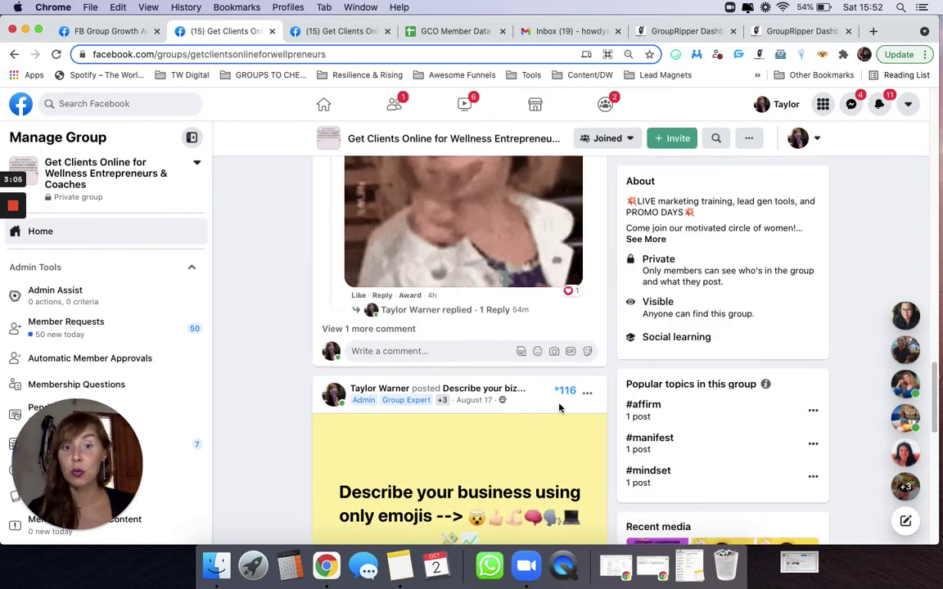
{"action": "scroll", "coordinate": [491, 434], "scroll_direction": "down", "scroll_amount": 4}
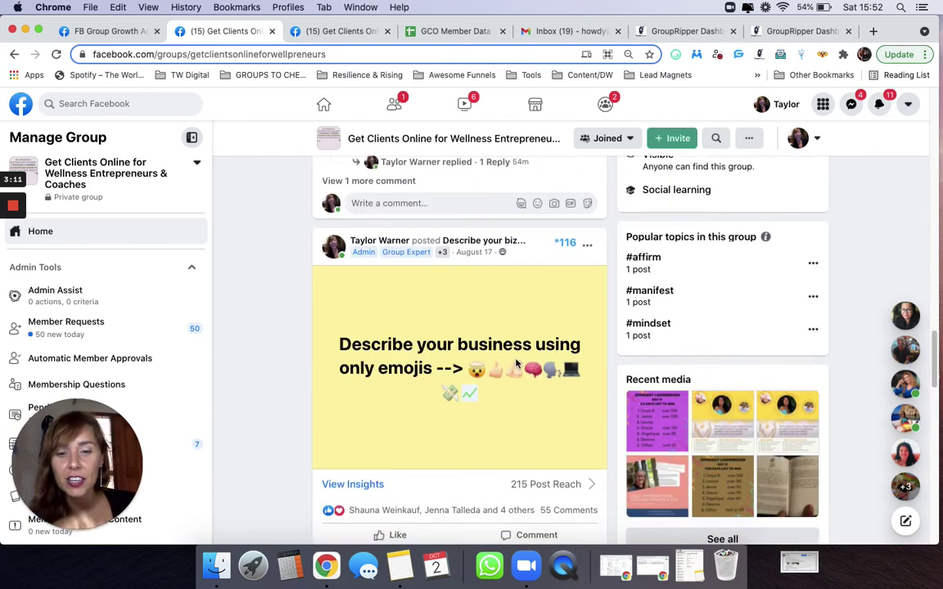
{"action": "scroll", "coordinate": [516, 364], "scroll_direction": "down", "scroll_amount": 10}
{"action": "scroll", "coordinate": [515, 363], "scroll_direction": "down", "scroll_amount": 8}
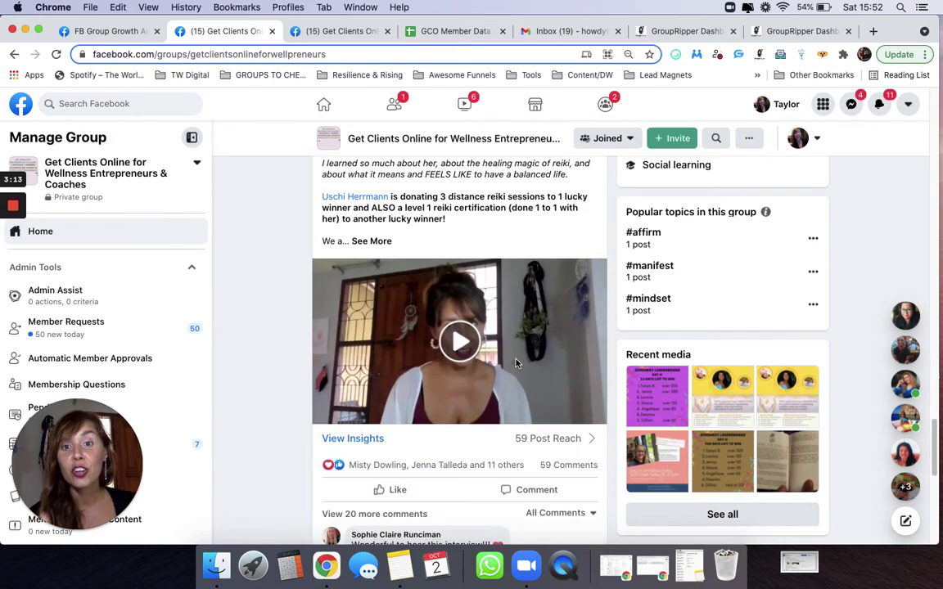
{"action": "scroll", "coordinate": [532, 327], "scroll_direction": "up", "scroll_amount": 4}
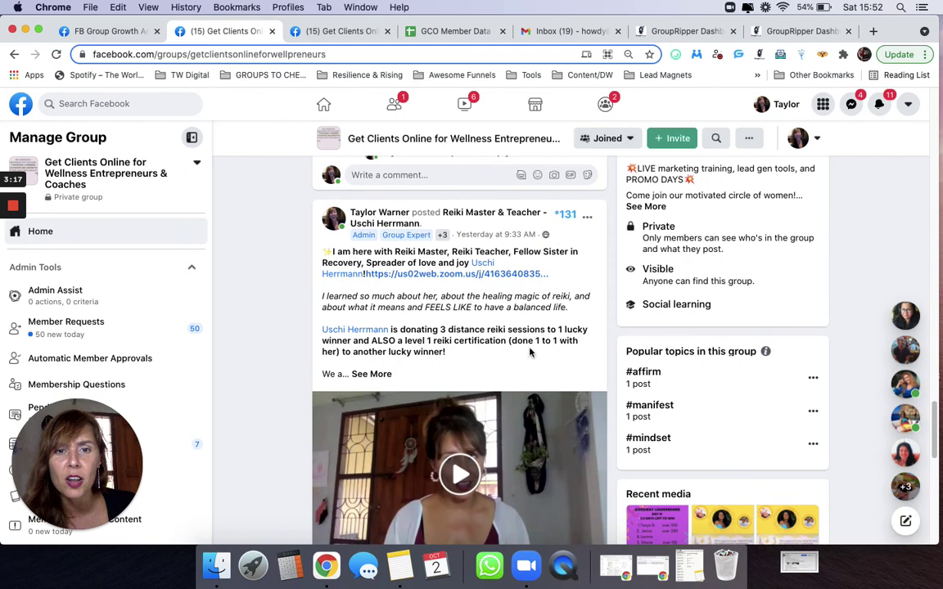
{"action": "scroll", "coordinate": [506, 444], "scroll_direction": "down", "scroll_amount": 4}
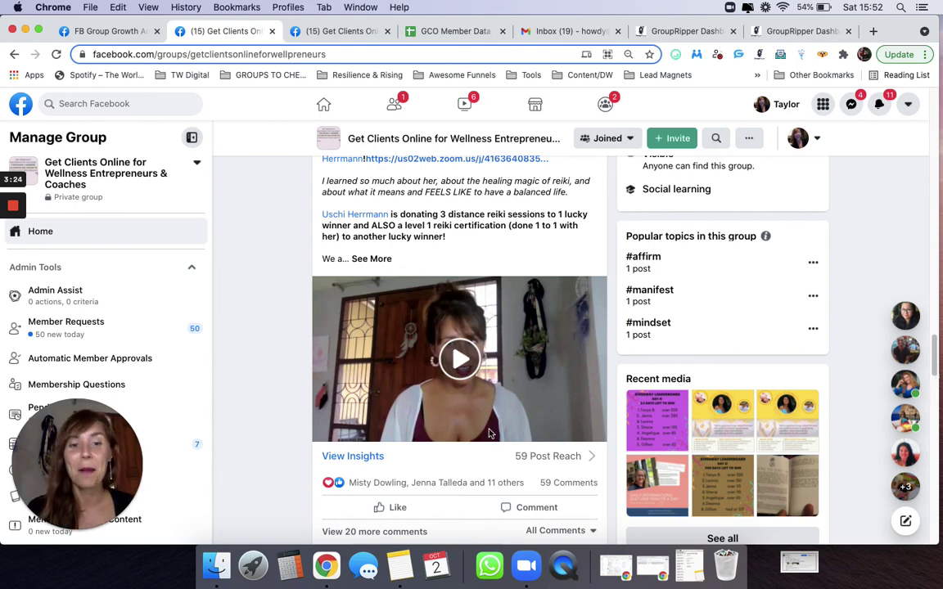
{"action": "left_click", "coordinate": [489, 434]}
{"action": "mouse_move", "coordinate": [11, 204]}
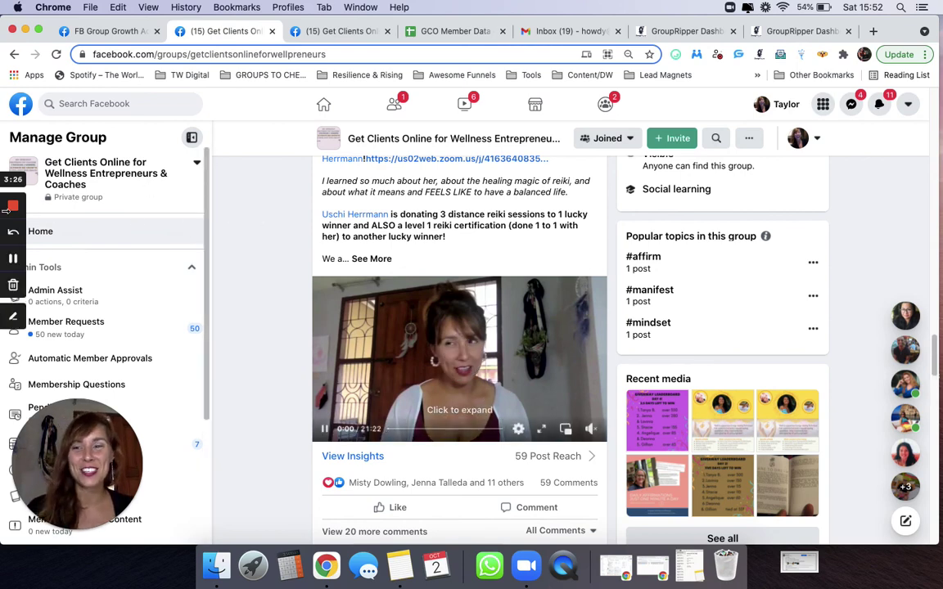